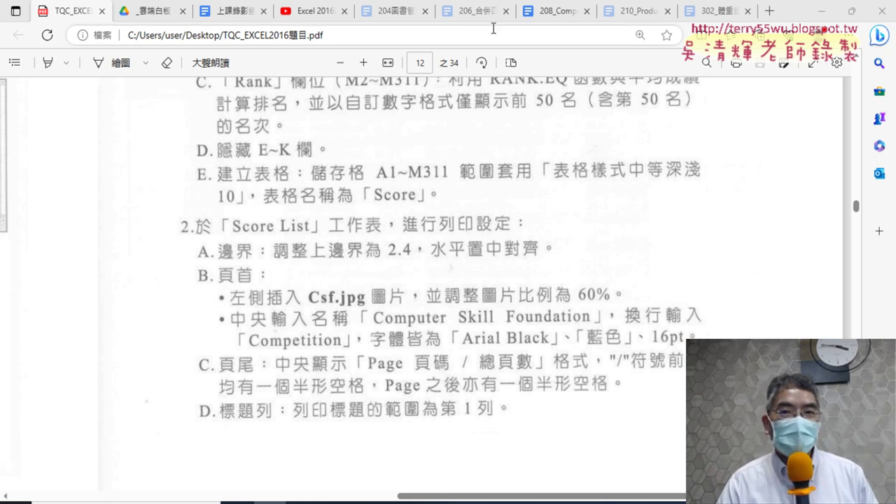
# Switch to the 208_Competition notes and scroll up to the custom number format example [<=50]0;.
pyautogui.click(550, 11)
pyautogui.scroll(5, 440, 201)
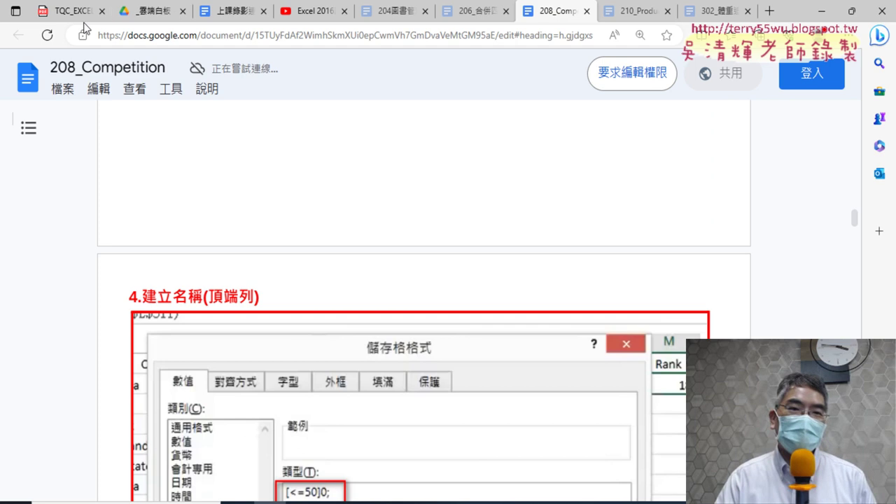
# Go back to the TQC_EXCEL exam PDF to see the page 12 task list.
pyautogui.click(70, 12)
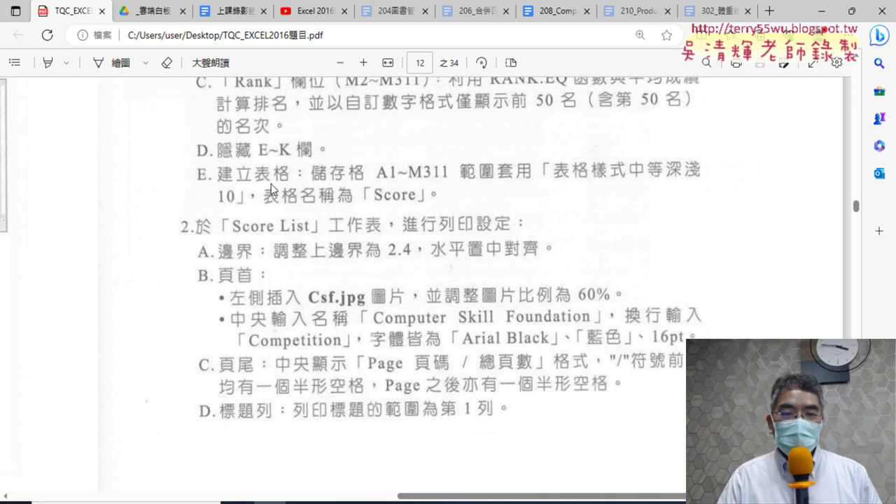
pyautogui.scroll(2, 223, 176)
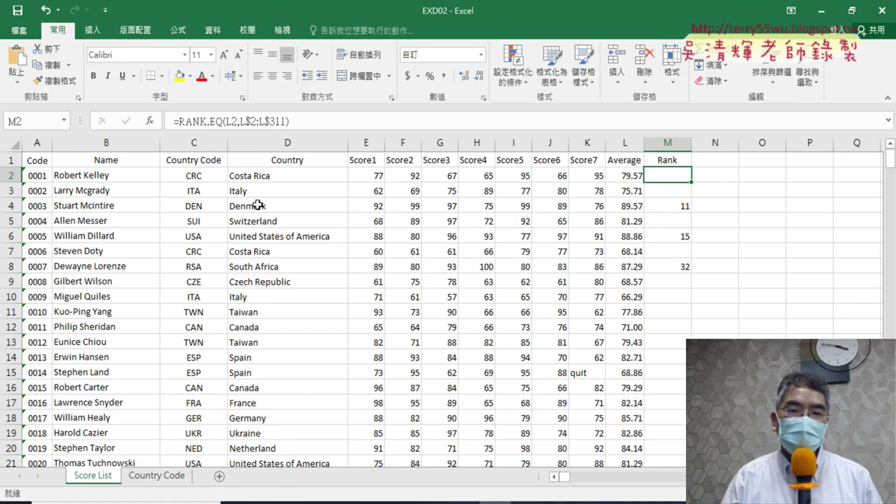
# From cell D4, choose the orange Medium table style 10 for the score data.
pyautogui.click(257, 205)
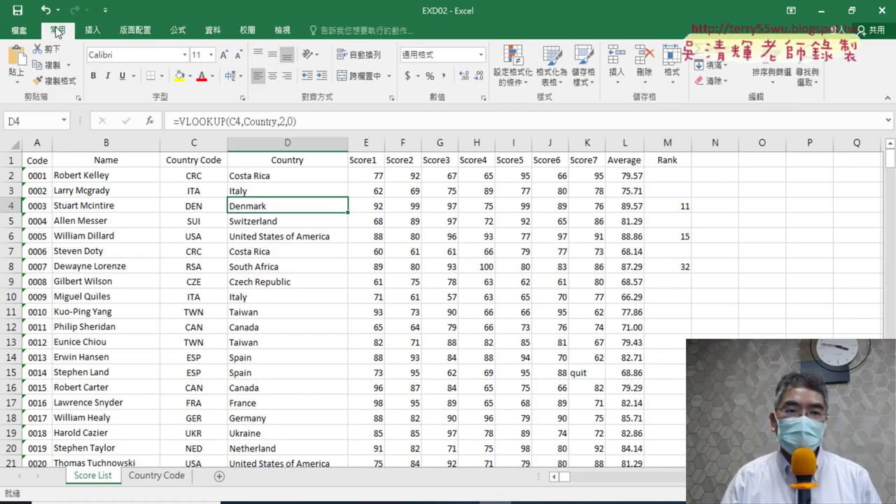
pyautogui.click(559, 83)
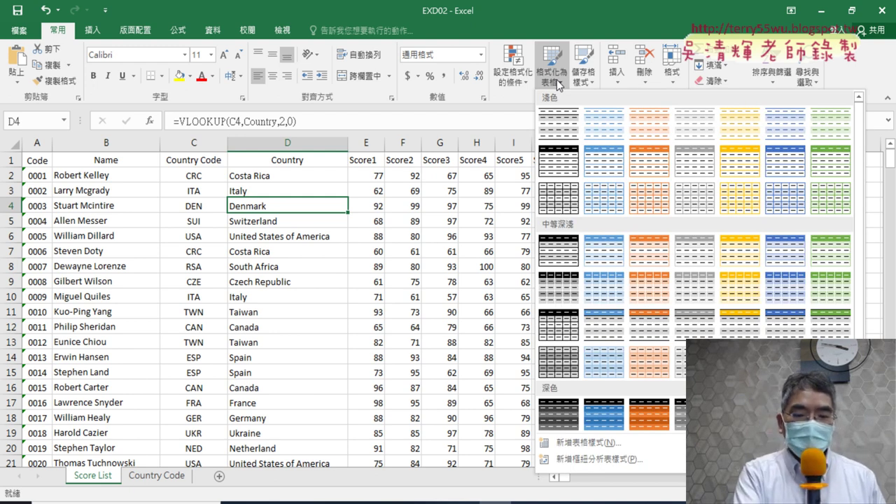
pyautogui.moveTo(566, 234)
pyautogui.mouseDown()
pyautogui.moveTo(542, 233)
pyautogui.moveTo(566, 242)
pyautogui.mouseUp()
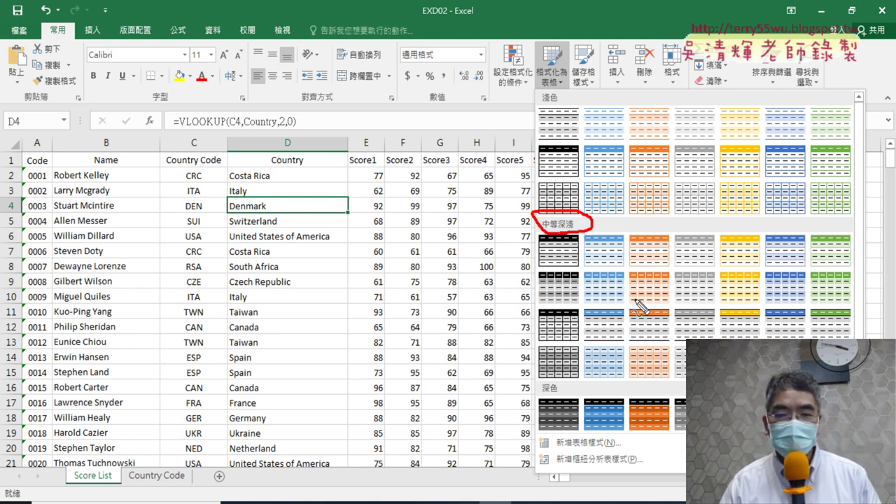
pyautogui.moveTo(637, 302); pyautogui.dragTo(642, 308)
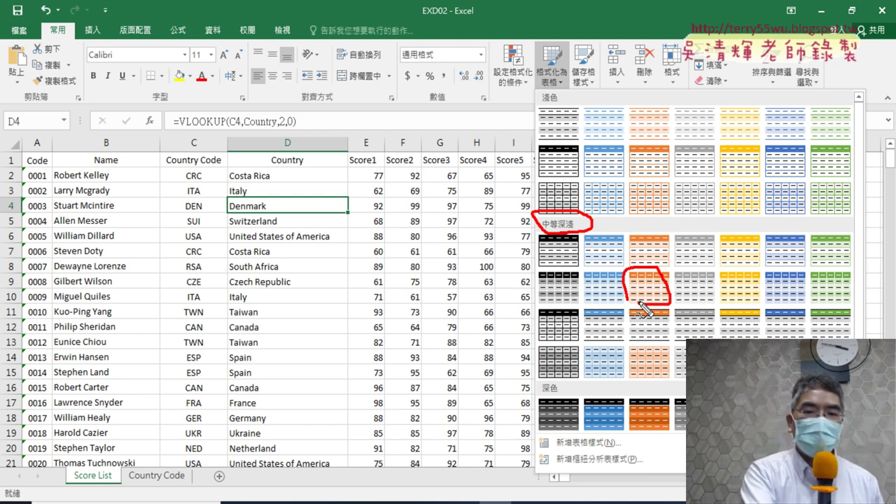
pyautogui.press('Escape')
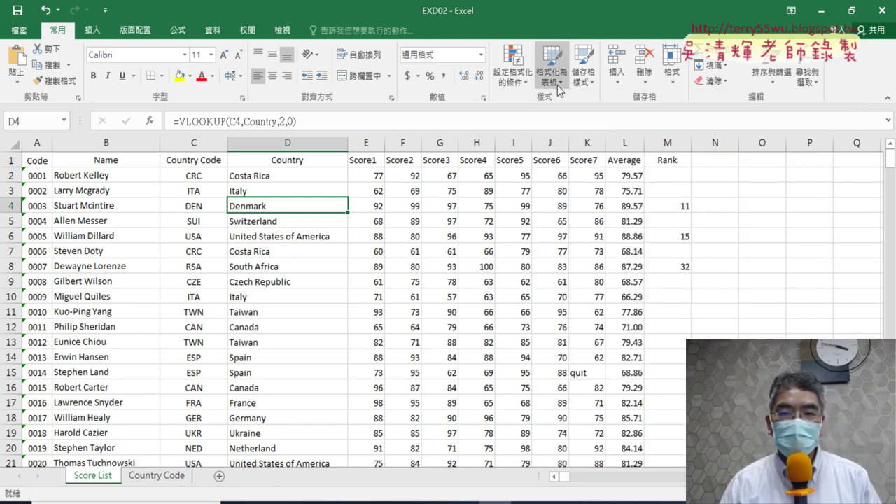
pyautogui.click(552, 67)
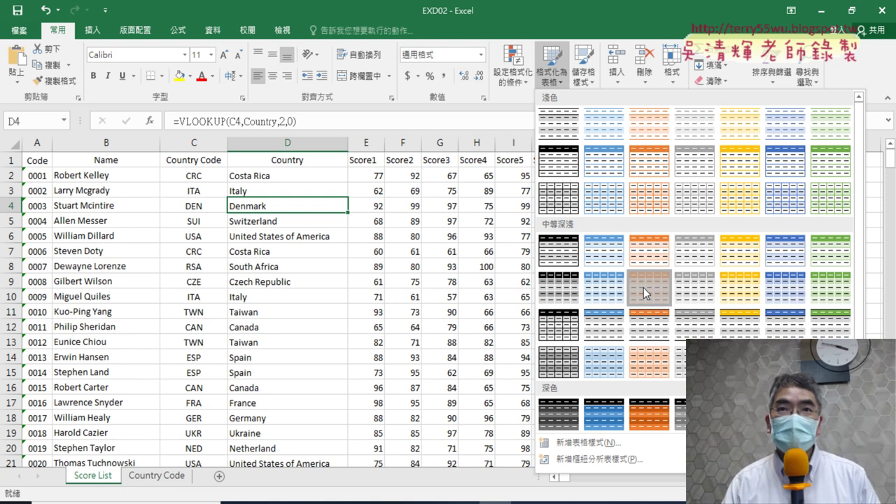
pyautogui.click(644, 288)
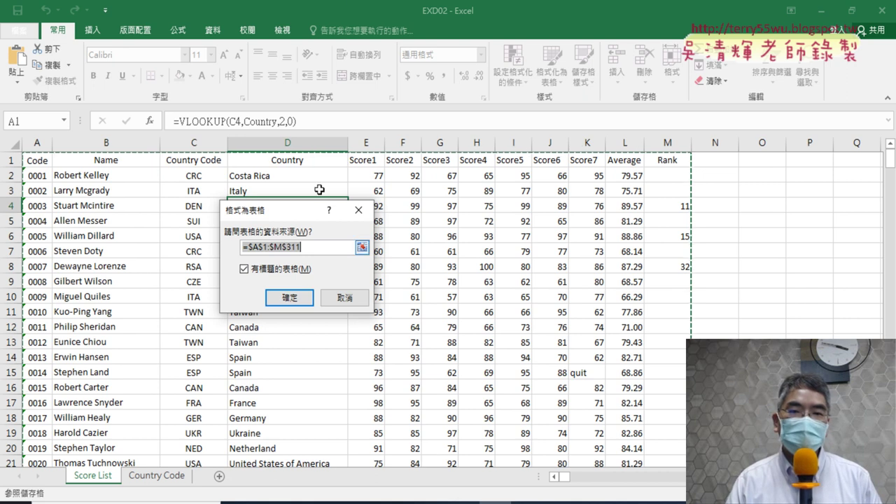
# Confirm converting A1:M311 with headers into the orange table 表格1.
pyautogui.click(290, 298)
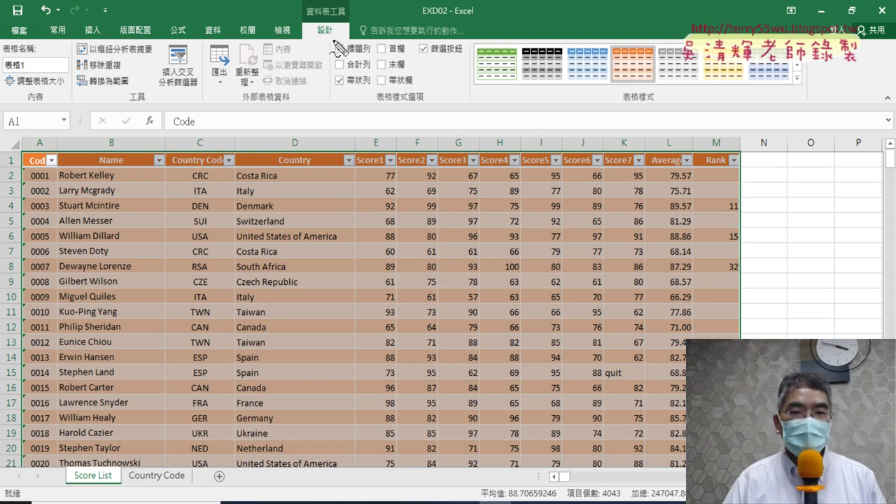
pyautogui.moveTo(350, 21); pyautogui.dragTo(354, 26)
pyautogui.moveTo(338, 193)
pyautogui.mouseDown()
pyautogui.moveTo(332, 52)
pyautogui.moveTo(350, 72)
pyautogui.mouseUp()
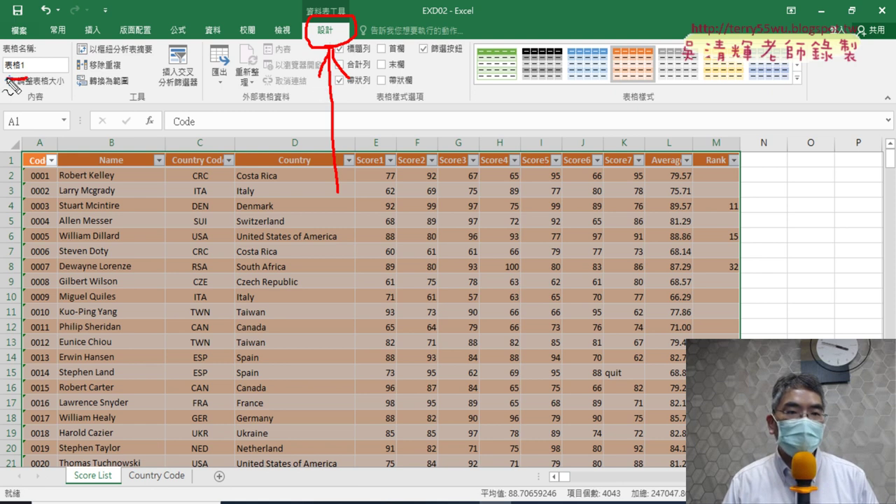
# Rename the table from 表格1 to 'Score' in the Table Name box.
pyautogui.moveTo(26, 75); pyautogui.dragTo(24, 70)
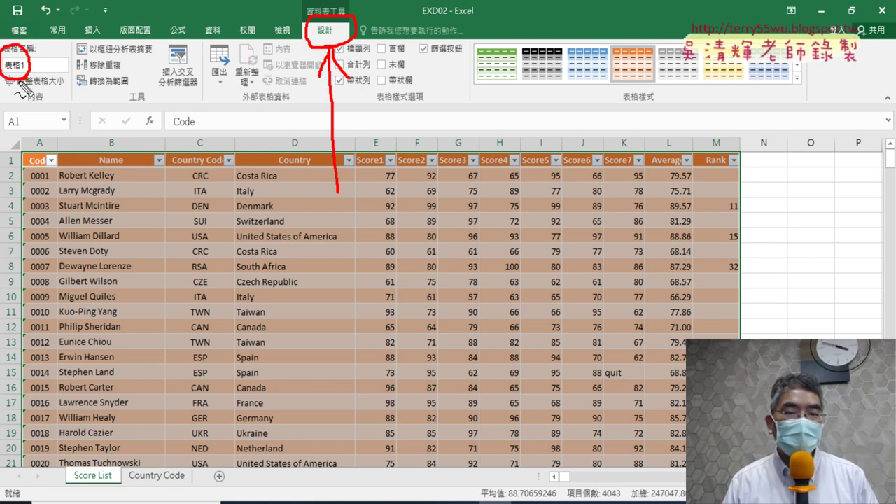
pyautogui.press('Escape')
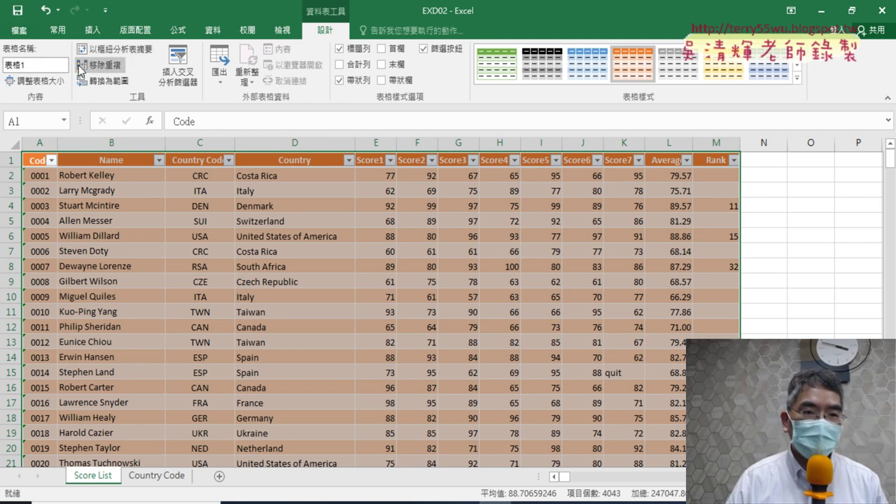
pyautogui.click(35, 64)
pyautogui.write('S')
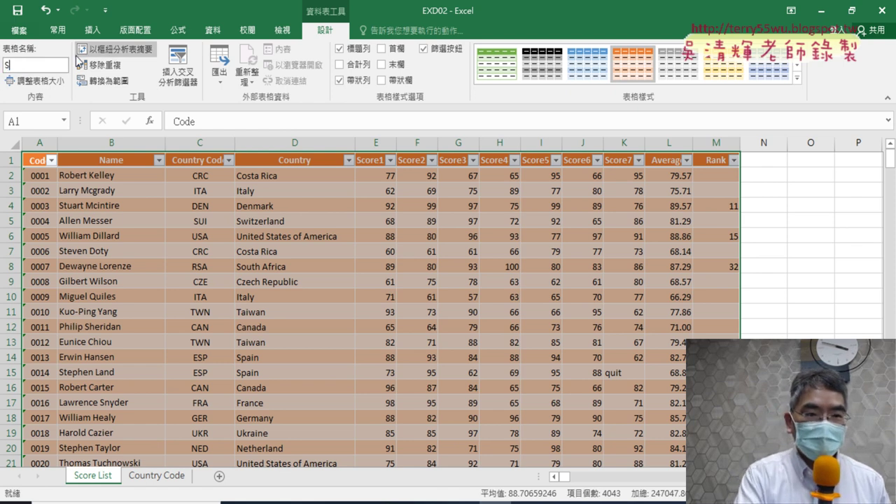
pyautogui.write('cor')
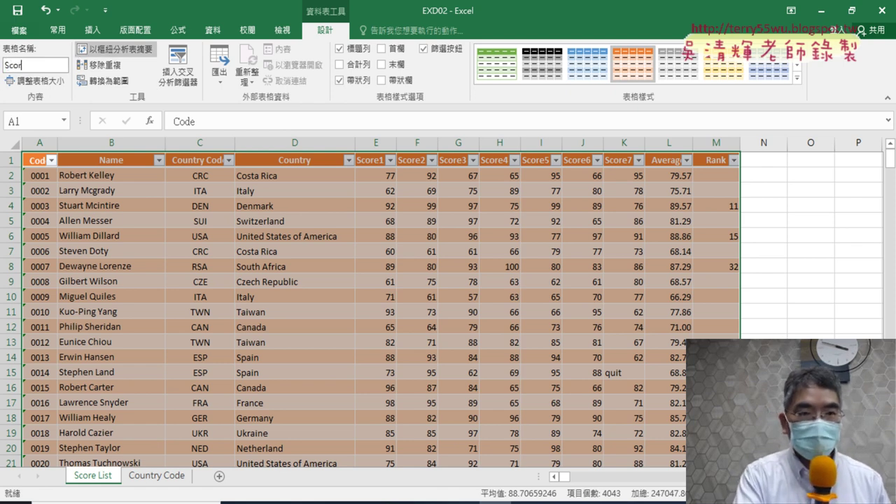
pyautogui.write('e')
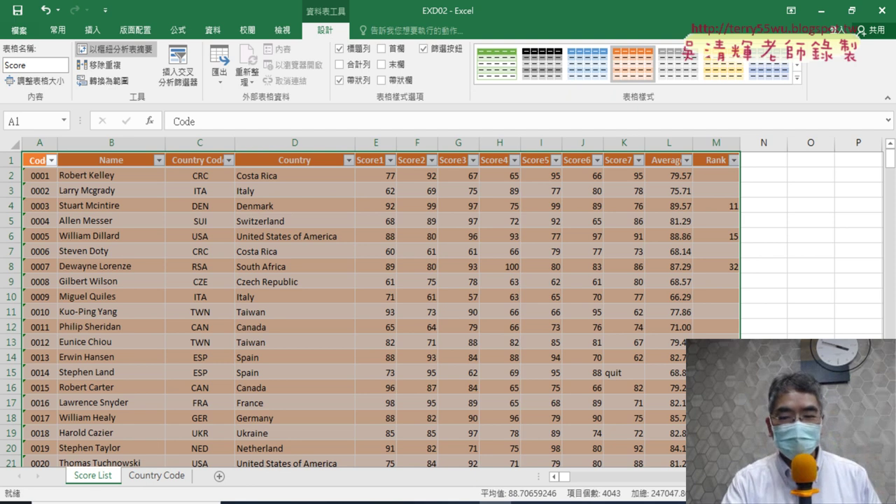
pyautogui.press('Return')
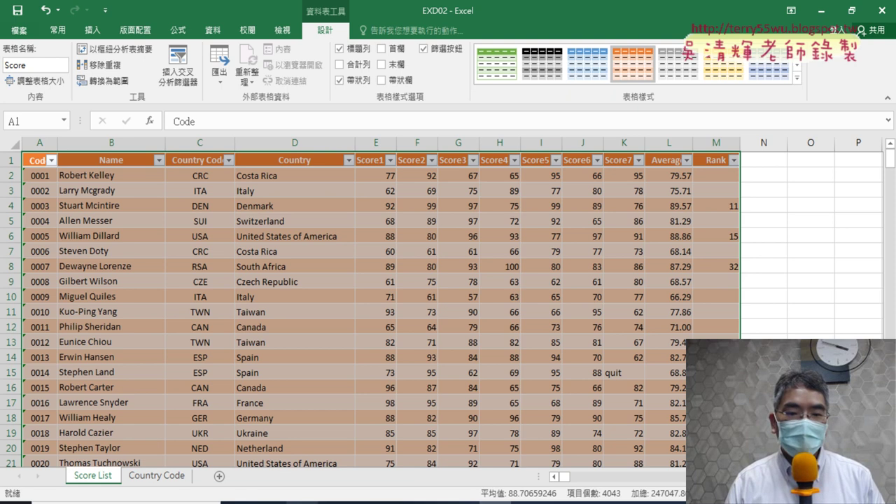
# Switch to the exam PDF and read the task 2 print-setup instructions.
pyautogui.moveTo(278, 499)
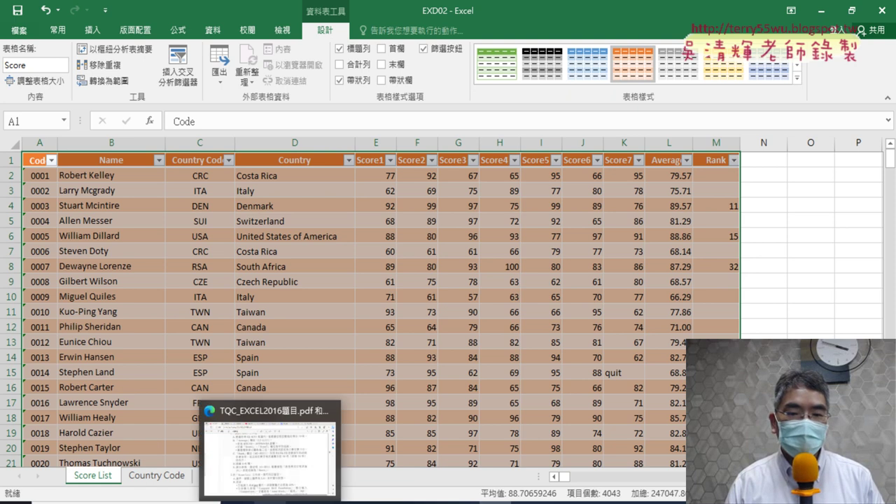
pyautogui.click(276, 481)
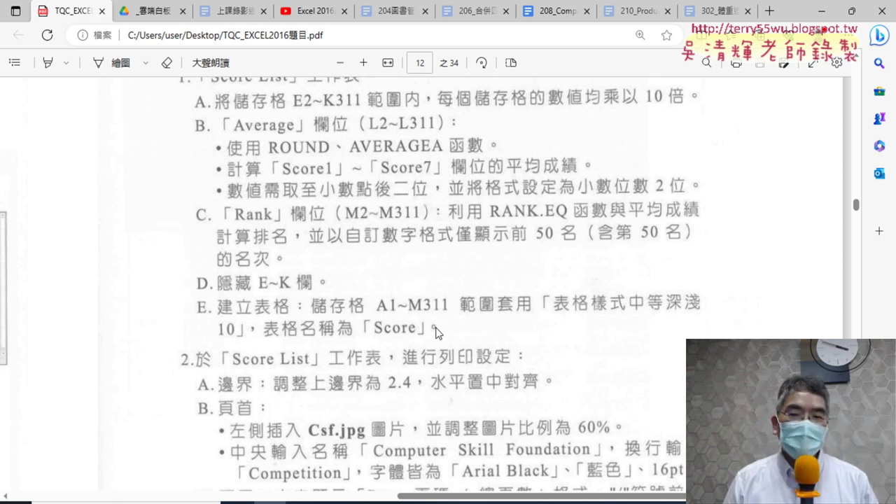
pyautogui.scroll(-3, 465, 305)
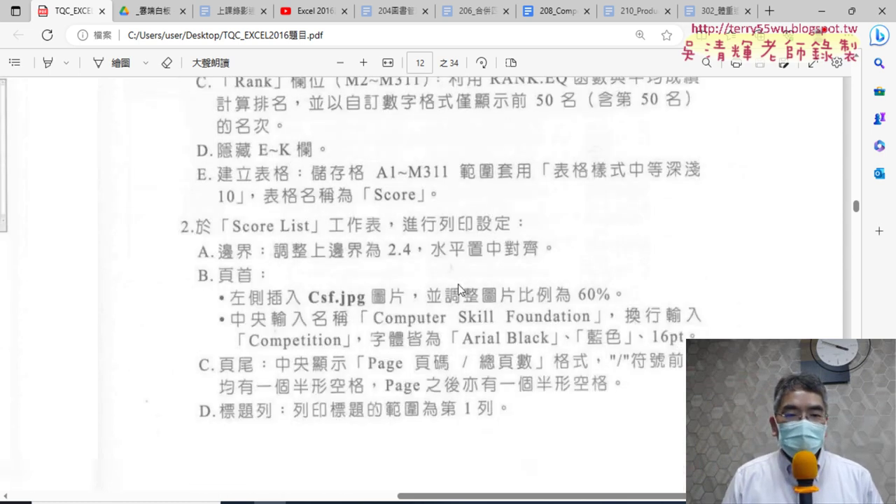
pyautogui.scroll(-1, 350, 196)
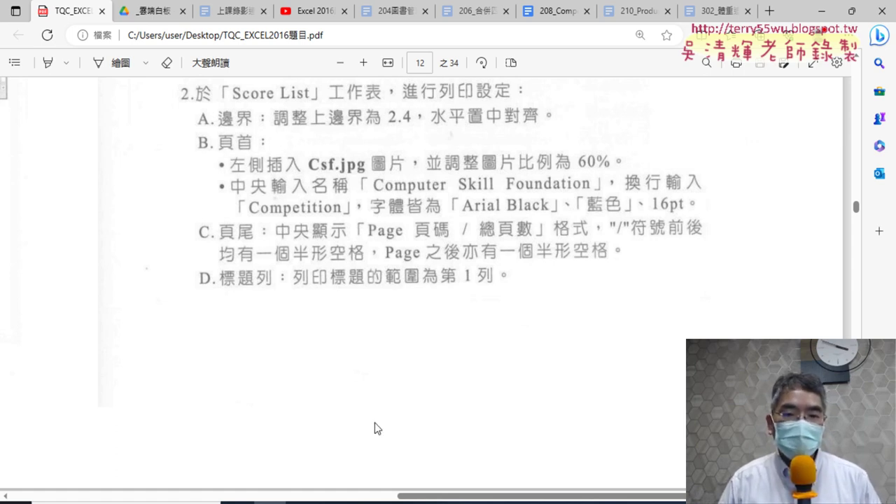
# Look over the sample printout pages, then return to the Excel Score table.
pyautogui.moveTo(420, 496); pyautogui.dragTo(73, 479)
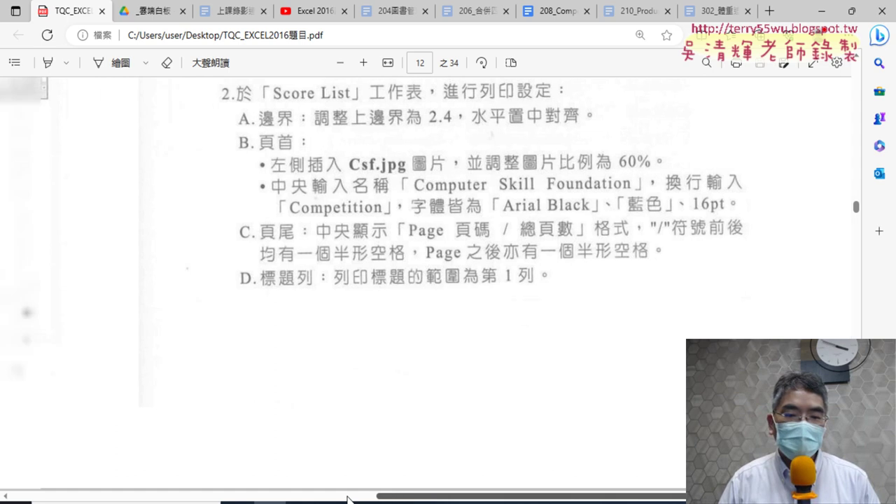
pyautogui.scroll(-5, 330, 301)
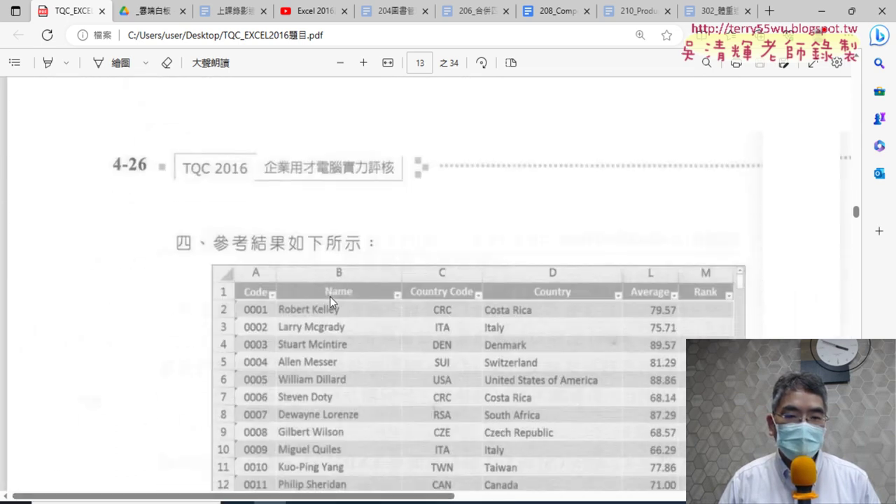
pyautogui.scroll(3, 330, 301)
pyautogui.scroll(-5, 335, 301)
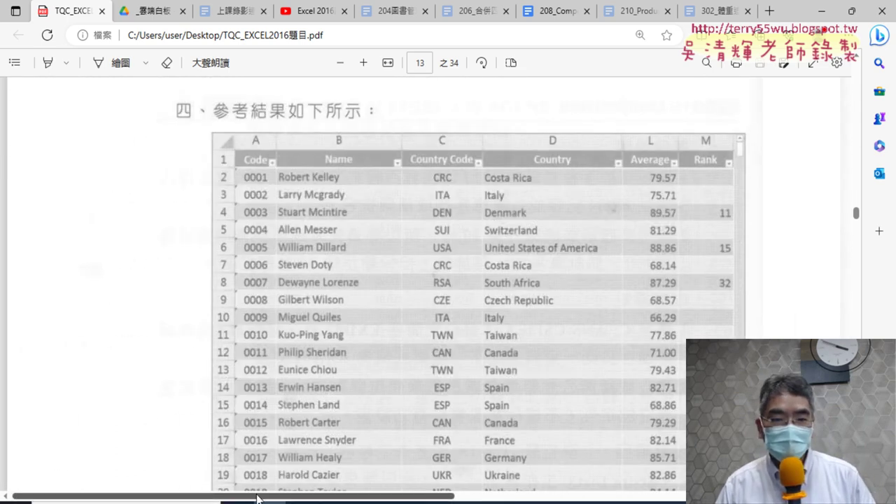
pyautogui.moveTo(276, 497); pyautogui.dragTo(575, 500)
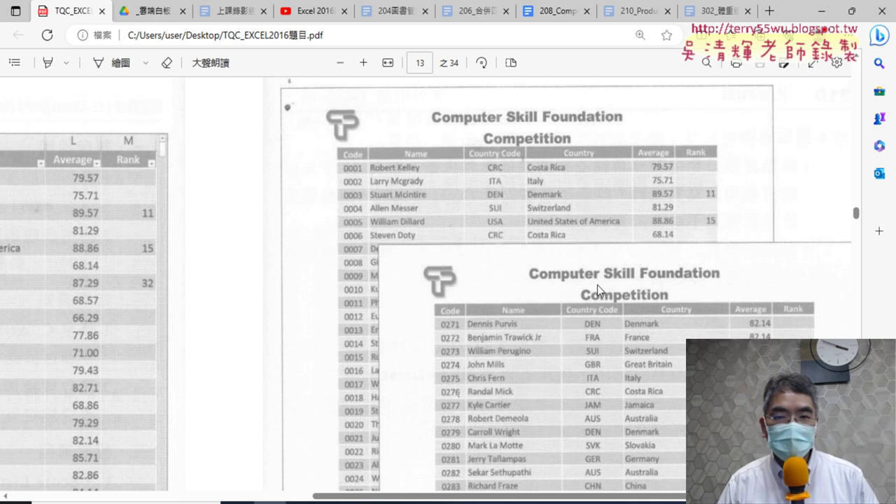
pyautogui.scroll(5, 554, 263)
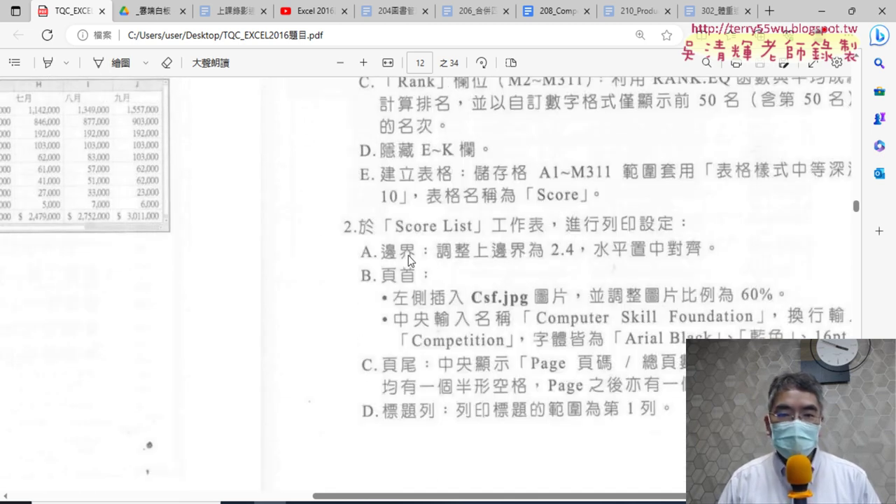
pyautogui.moveTo(499, 497); pyautogui.dragTo(559, 498)
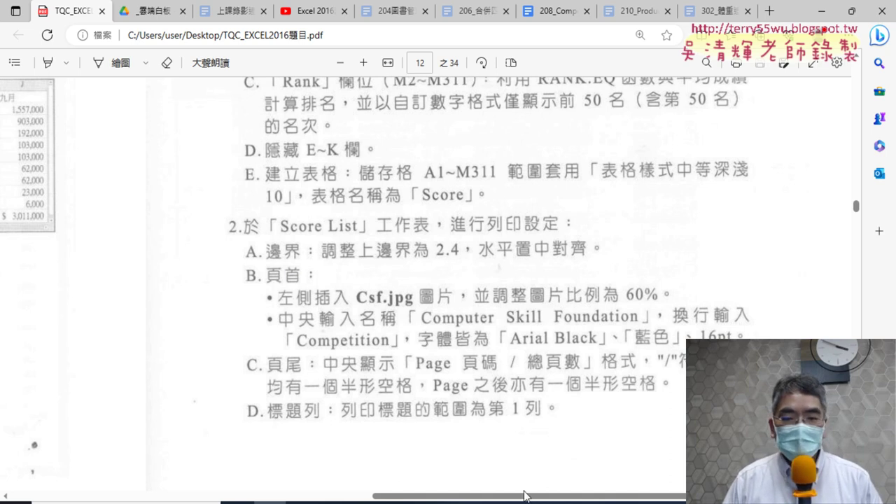
pyautogui.hotkey('alt', 'Tab')
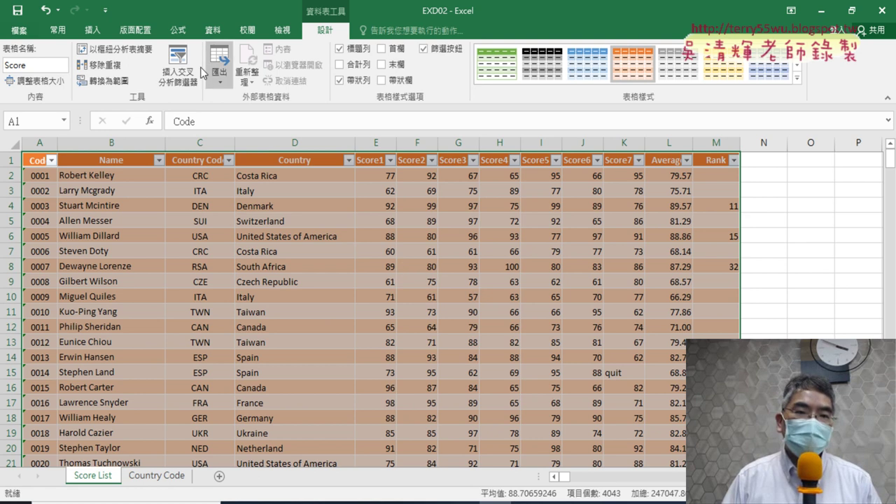
# Open the Page Setup dialog from the Page Layout tab for the Score List sheet.
pyautogui.click(135, 31)
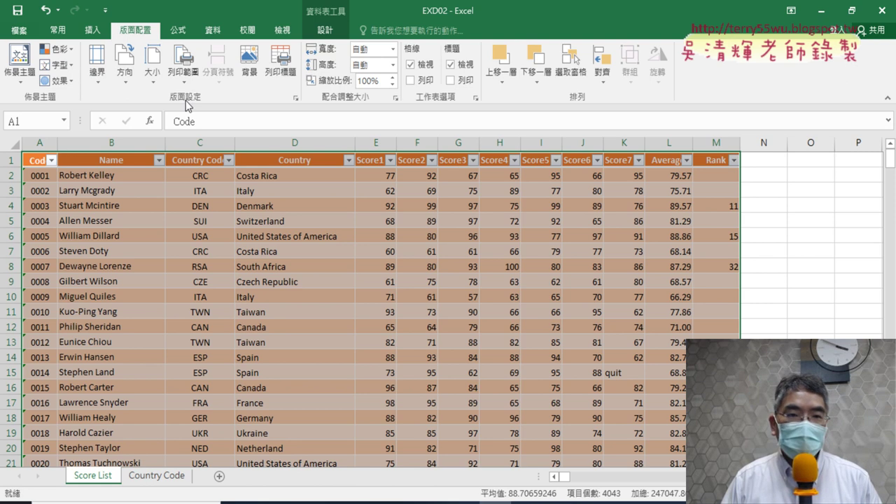
pyautogui.click(295, 103)
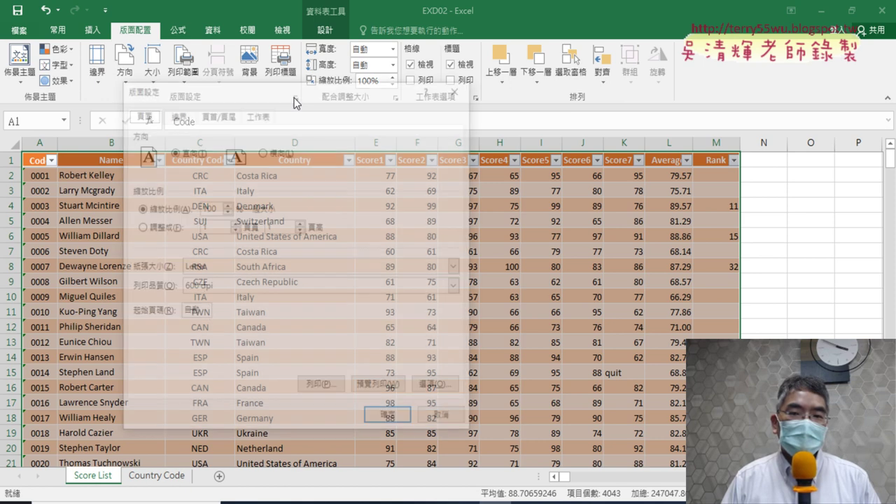
pyautogui.moveTo(350, 115); pyautogui.dragTo(383, 128)
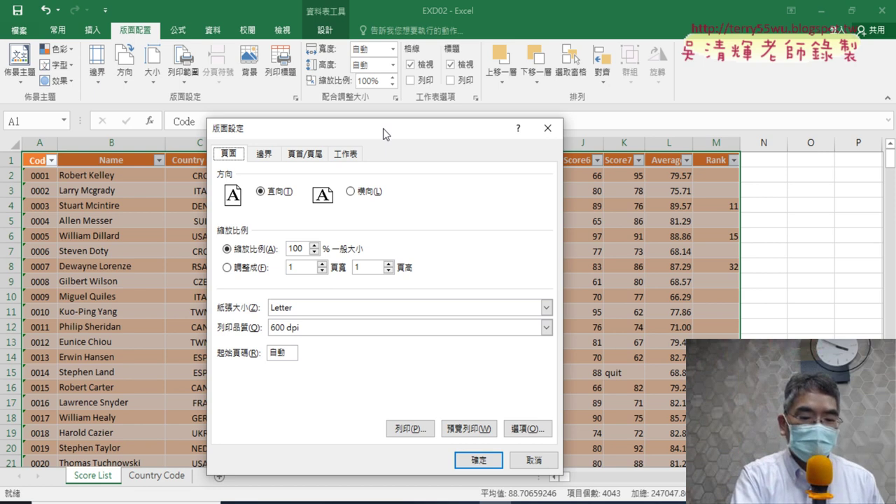
pyautogui.moveTo(296, 92); pyautogui.dragTo(303, 105)
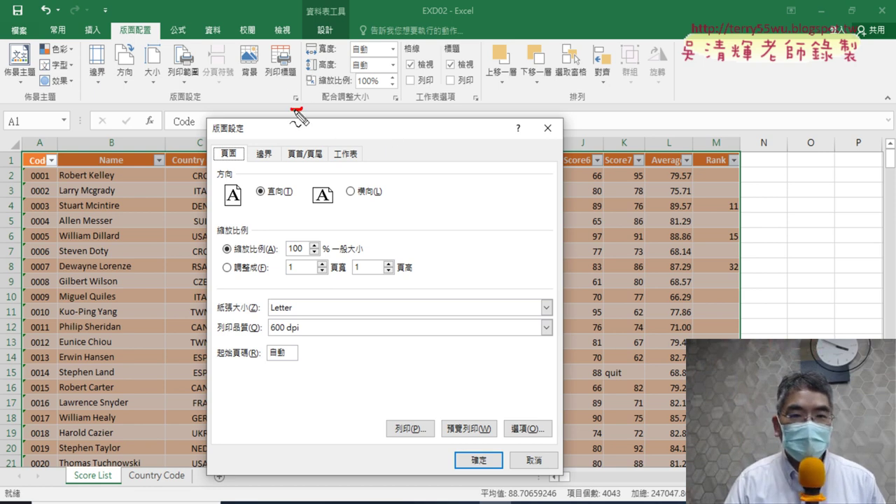
pyautogui.moveTo(162, 35); pyautogui.dragTo(159, 28)
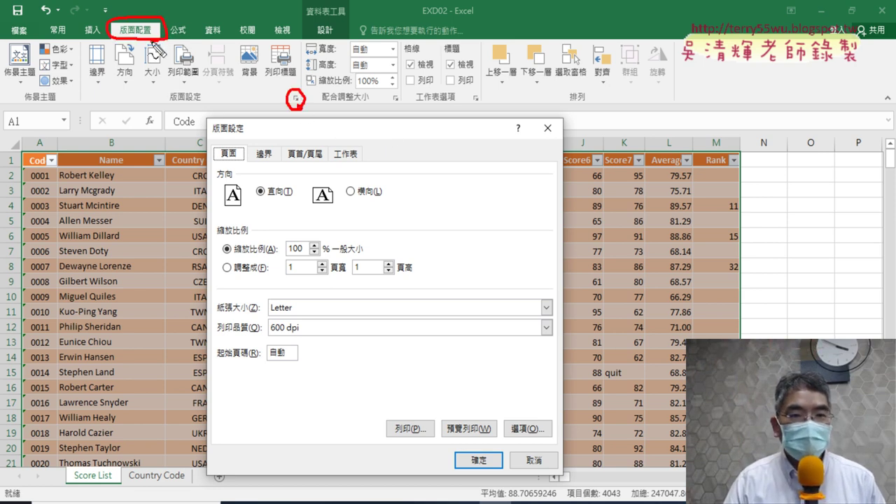
pyautogui.moveTo(189, 87)
pyautogui.mouseDown()
pyautogui.moveTo(205, 106)
pyautogui.moveTo(289, 99)
pyautogui.moveTo(278, 106)
pyautogui.mouseUp()
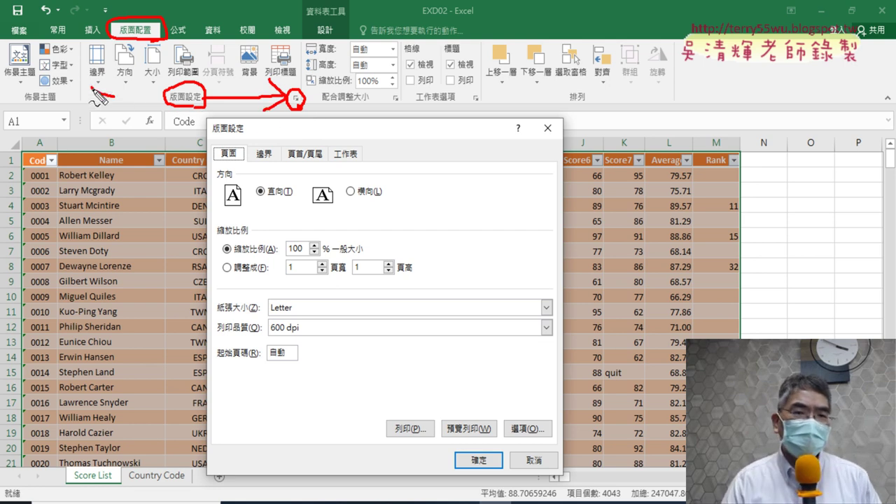
pyautogui.moveTo(105, 42); pyautogui.dragTo(110, 90)
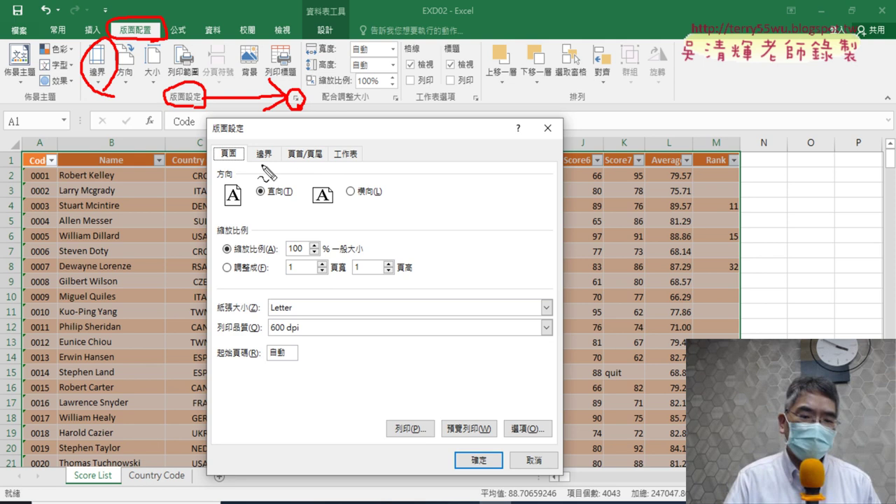
# Set the top page margin to 2.4.
pyautogui.press('Escape')
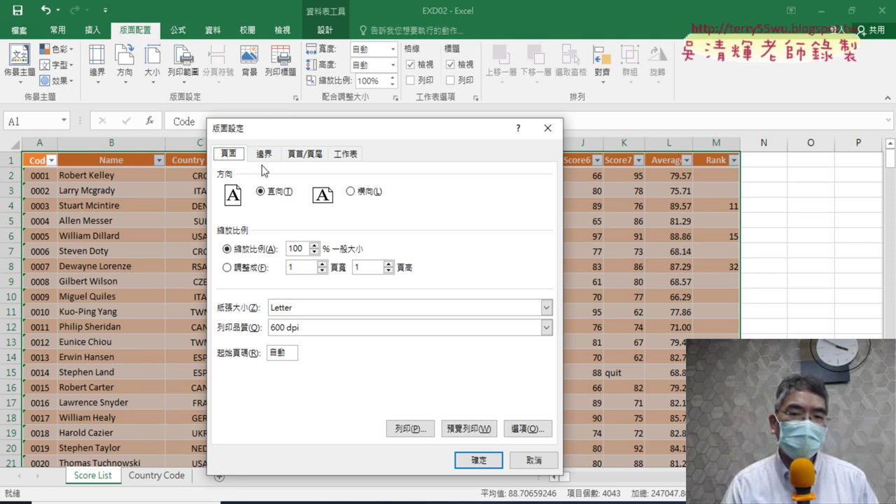
pyautogui.click(266, 154)
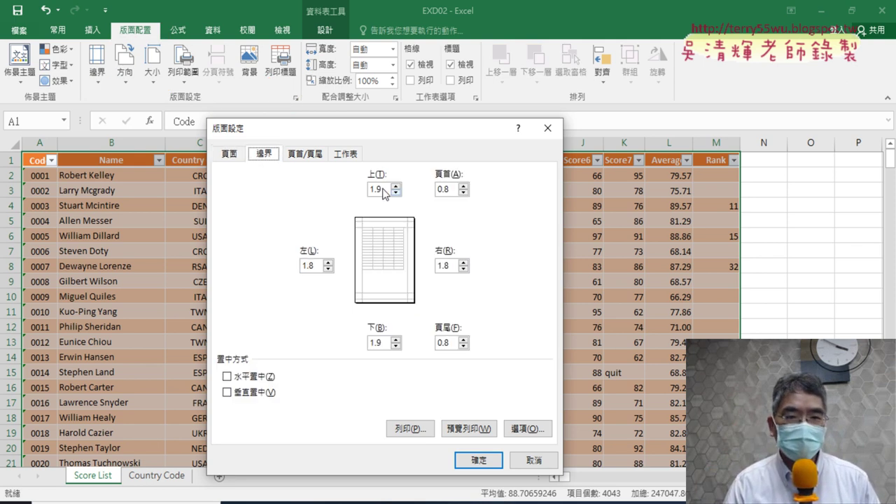
pyautogui.doubleClick(389, 191)
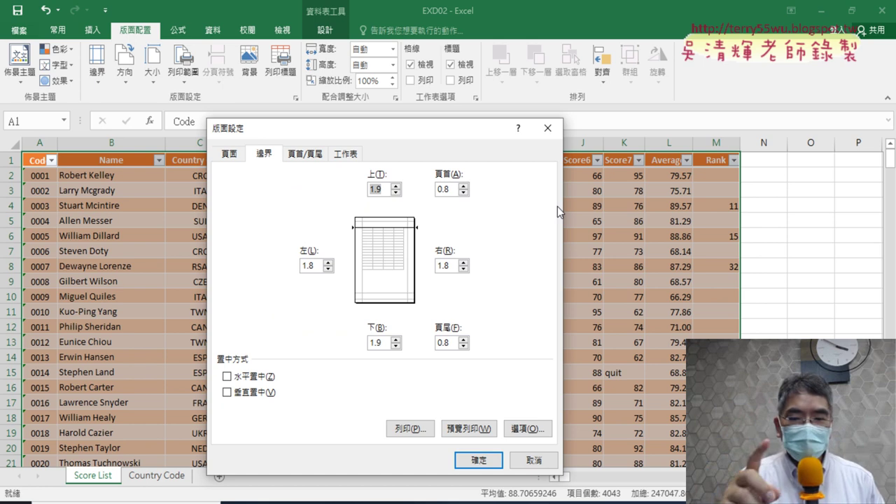
pyautogui.write('2')
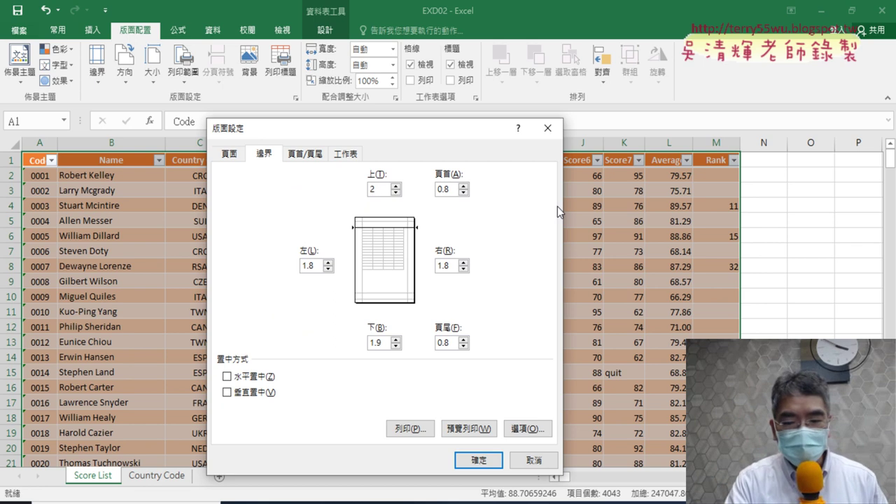
pyautogui.write('.4')
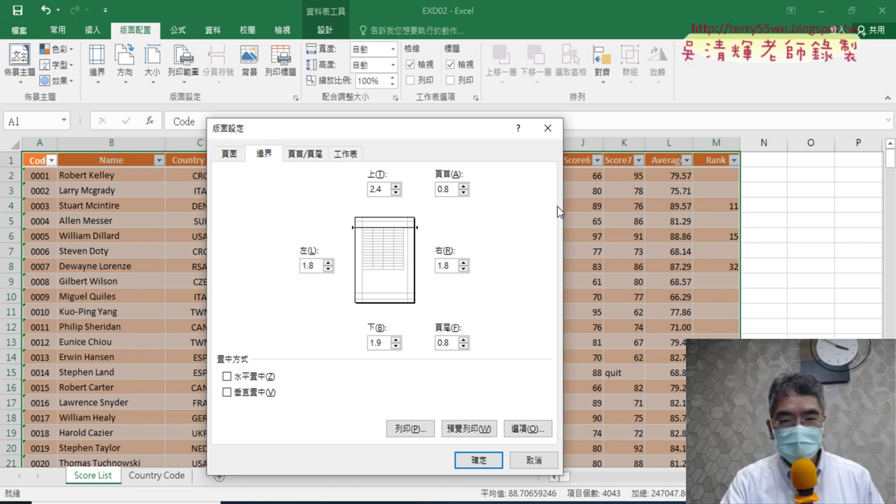
pyautogui.press('Return')
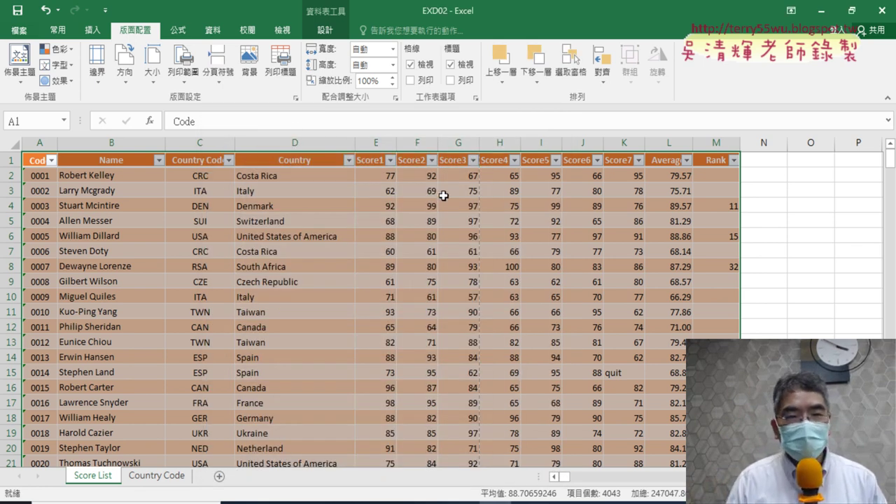
# Verify the 2.4 top margin and centre the printout horizontally on the page.
pyautogui.click(295, 97)
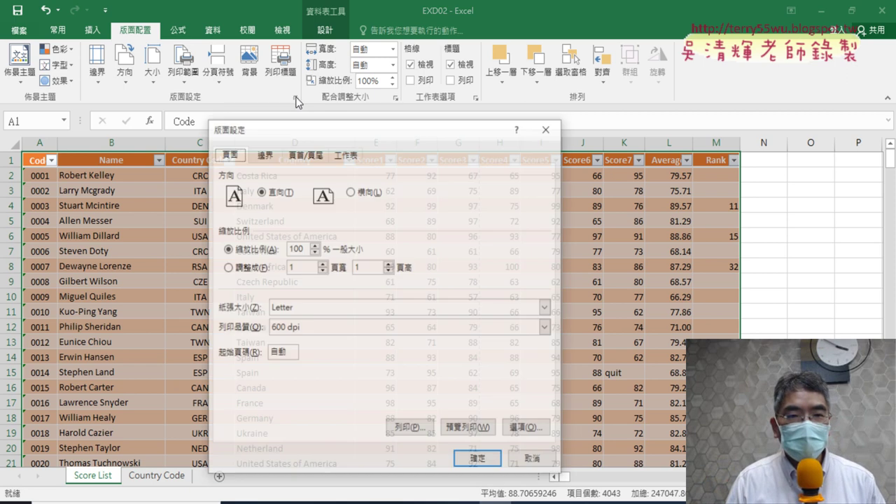
pyautogui.click(264, 153)
pyautogui.doubleClick(382, 190)
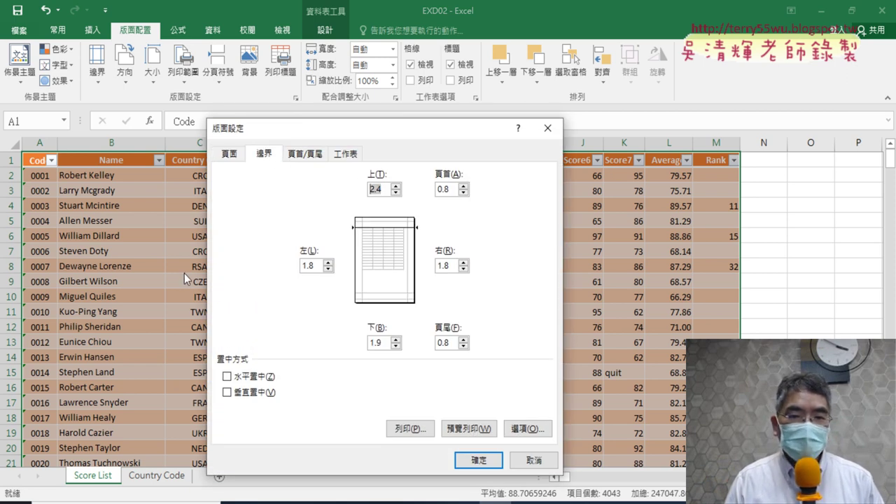
pyautogui.click(228, 377)
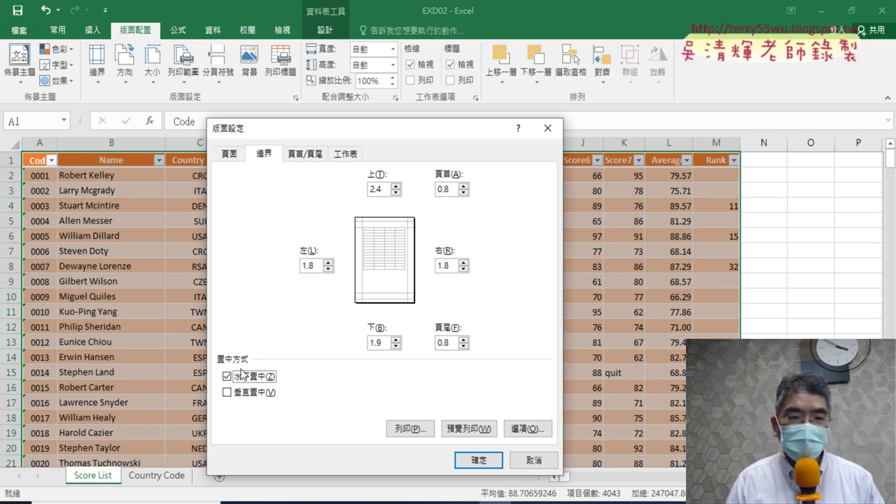
pyautogui.hotkey('alt', 'Tab')
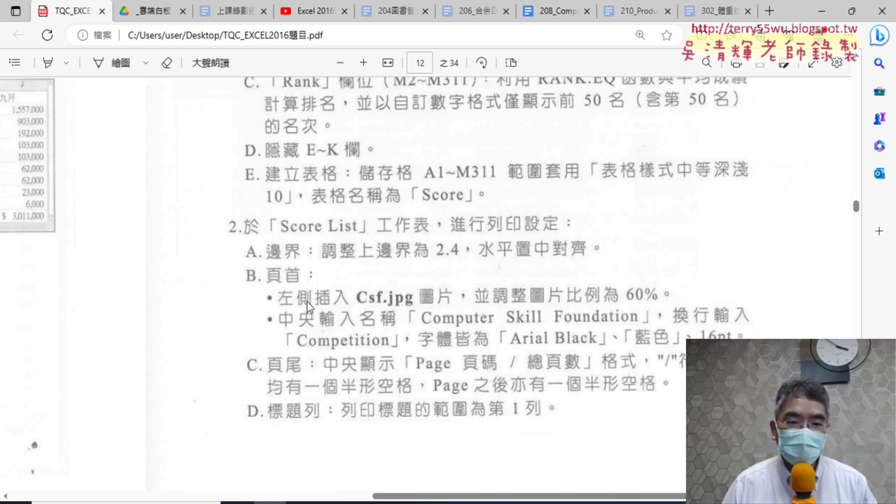
pyautogui.hotkey('alt', 'Tab')
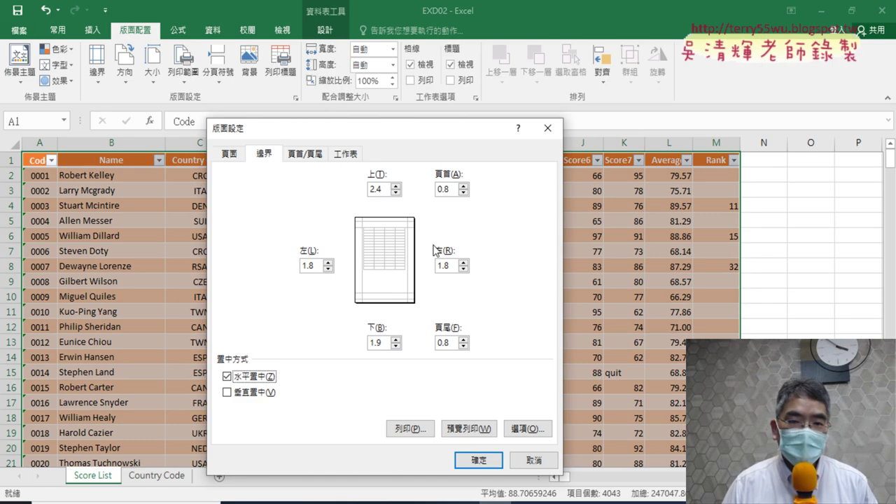
# Open the Custom Header editor from Header/Footer and briefly check the exam PDF.
pyautogui.click(308, 156)
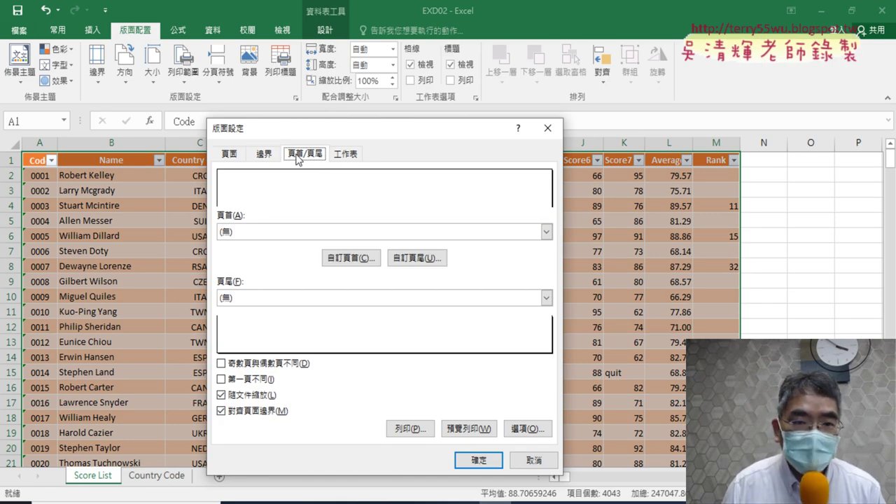
pyautogui.click(270, 156)
pyautogui.click(301, 156)
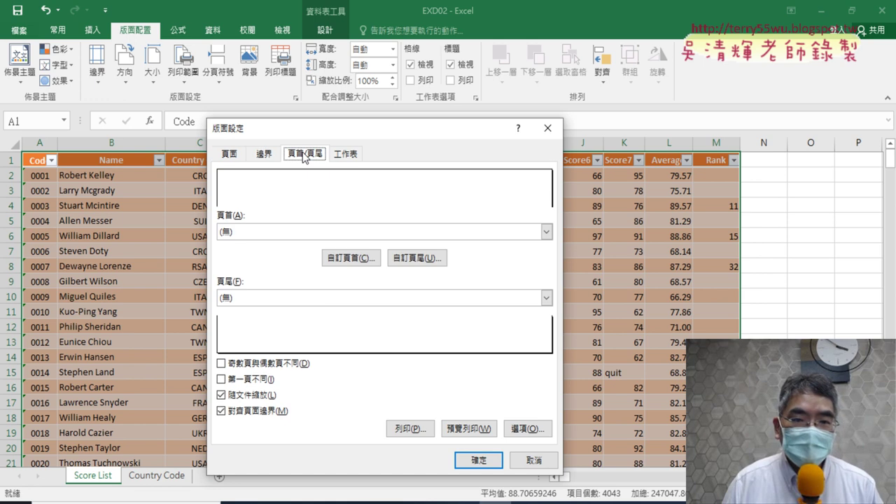
pyautogui.click(350, 261)
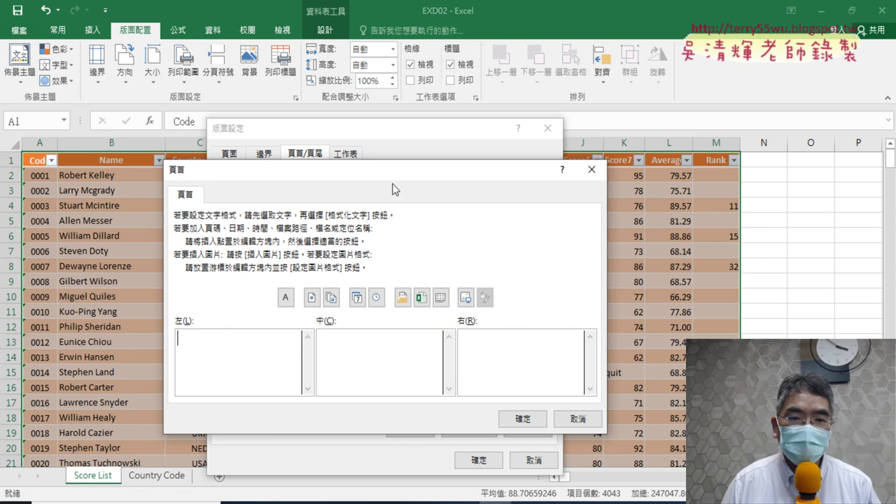
pyautogui.moveTo(394, 171); pyautogui.dragTo(503, 120)
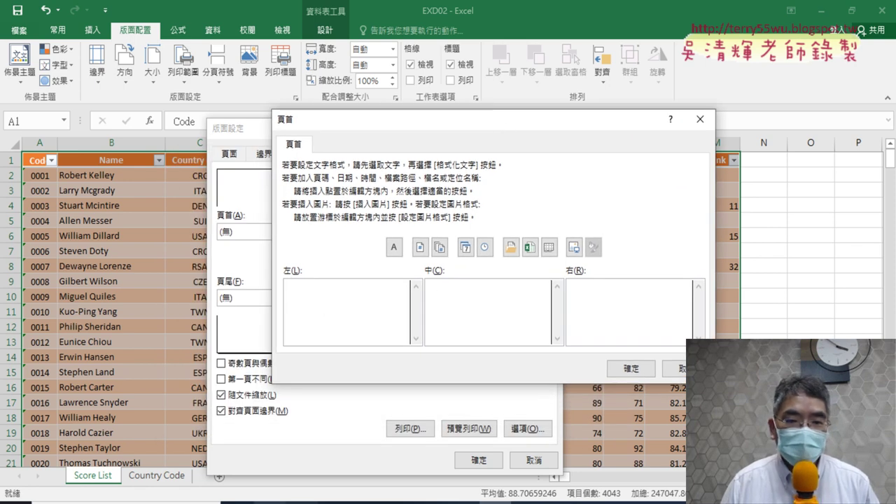
pyautogui.click(301, 502)
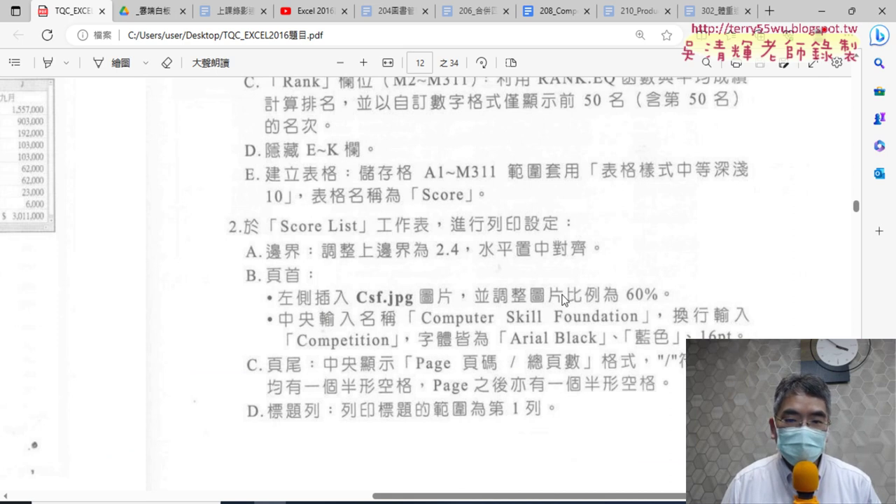
pyautogui.click(821, 11)
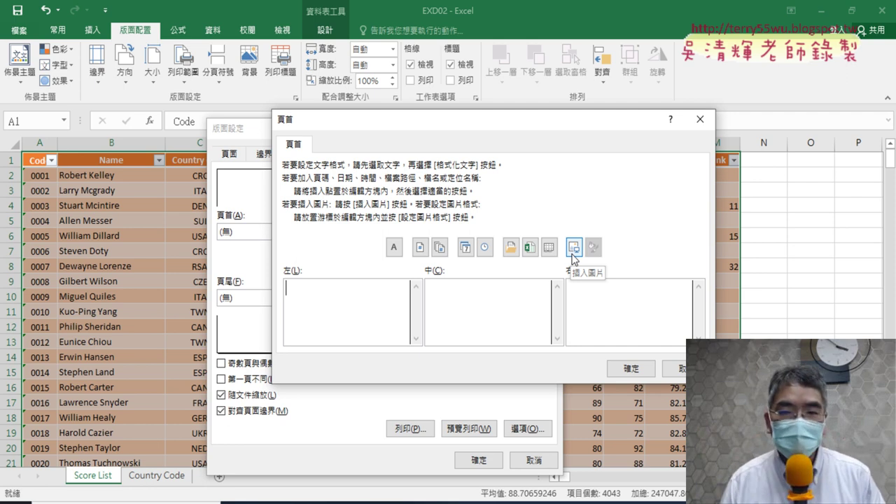
# Start inserting a picture into the header's left section.
pyautogui.click(575, 249)
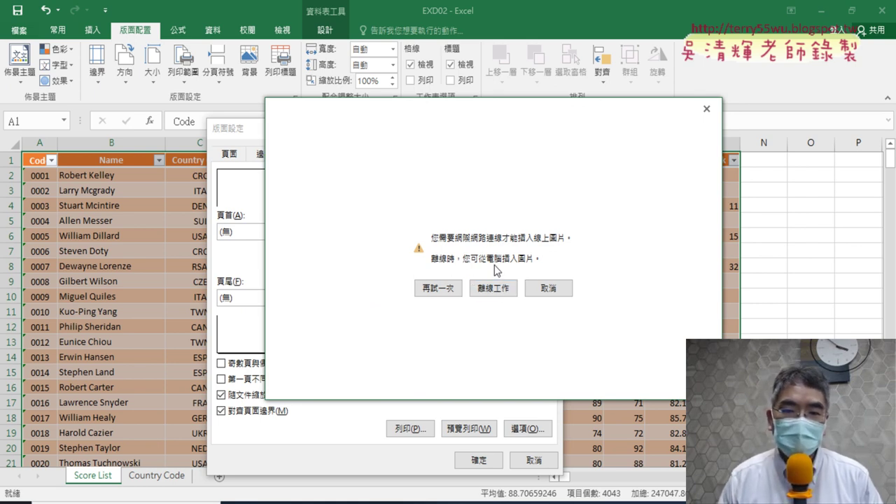
# Insert the CSF picture from the Desktop's TQC_EXCEL2016練習檔 > 208 folder into the header's left section.
pyautogui.click(494, 289)
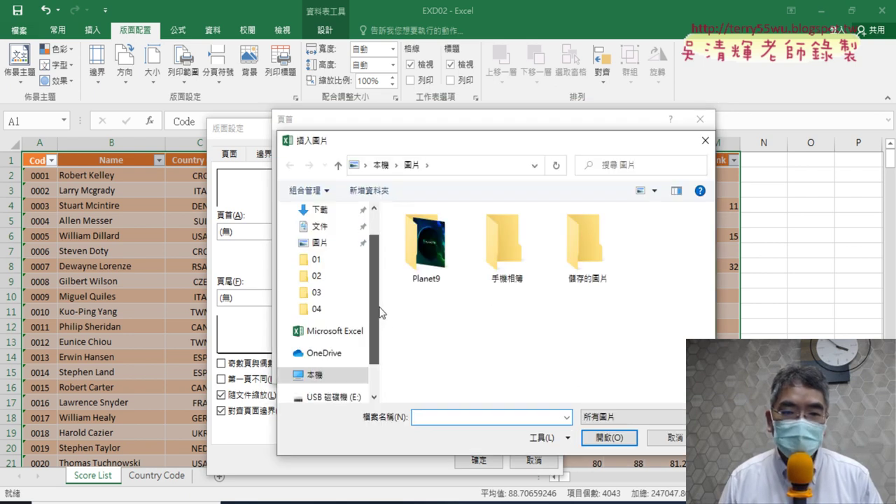
pyautogui.scroll(1, 386, 262)
pyautogui.scroll(-2, 385, 315)
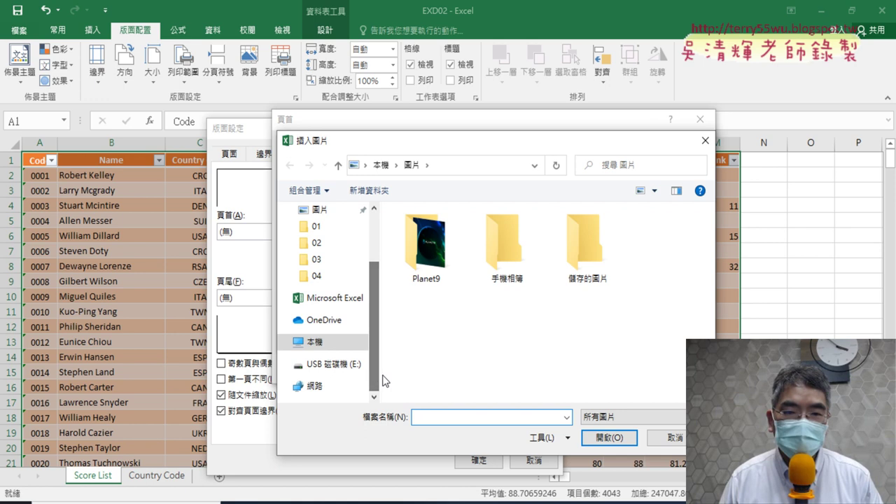
pyautogui.scroll(2, 375, 336)
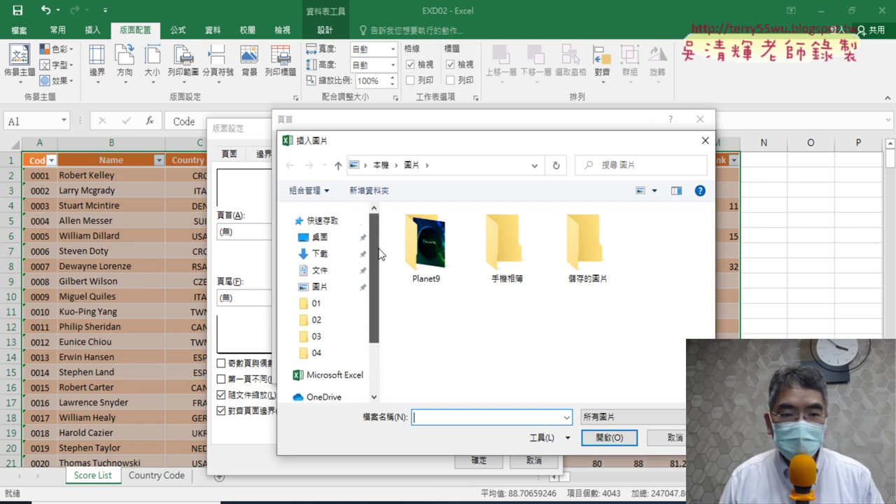
pyautogui.click(320, 236)
pyautogui.doubleClick(482, 230)
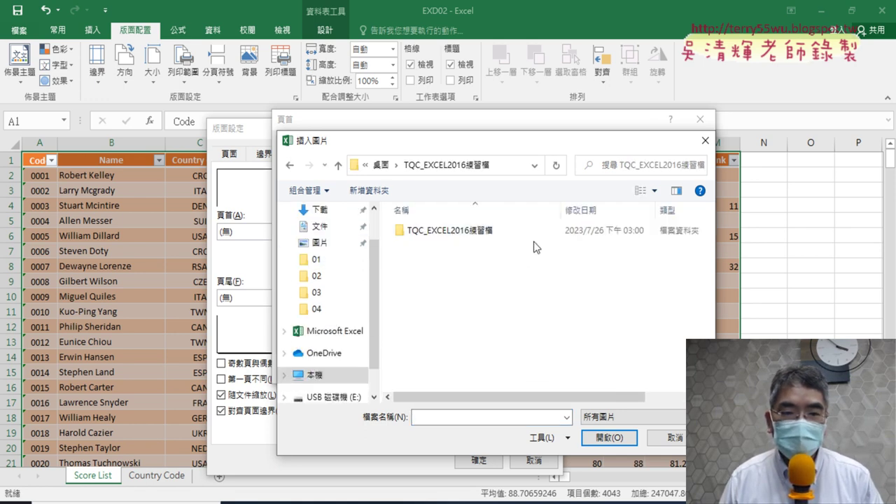
pyautogui.doubleClick(484, 234)
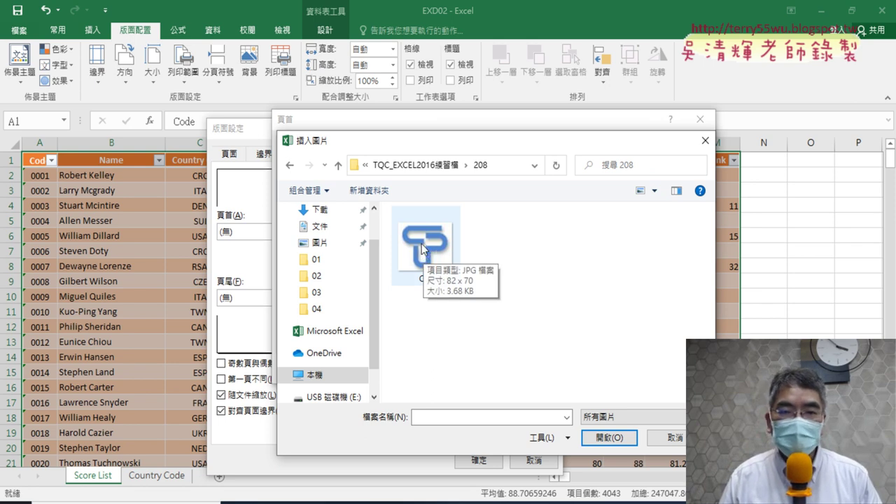
pyautogui.click(424, 245)
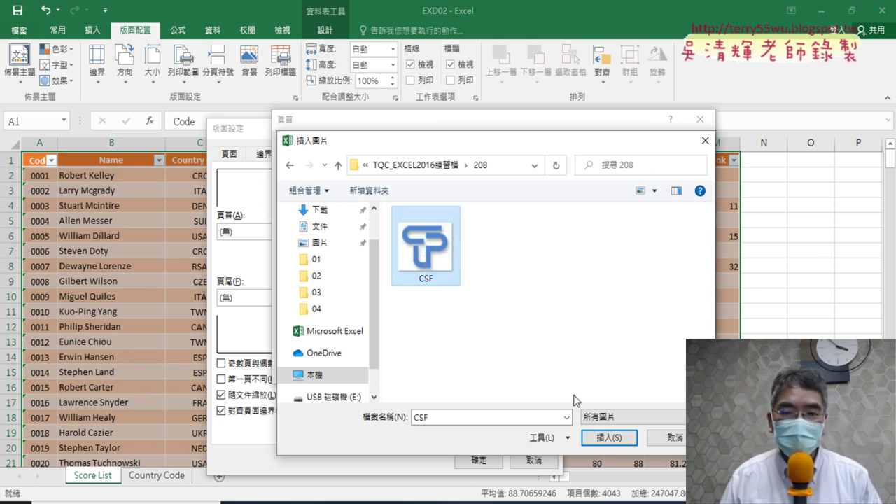
pyautogui.click(608, 441)
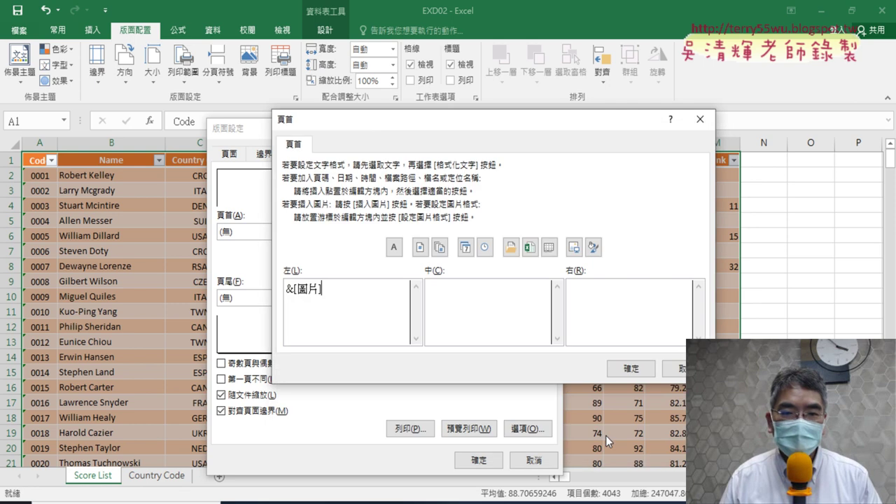